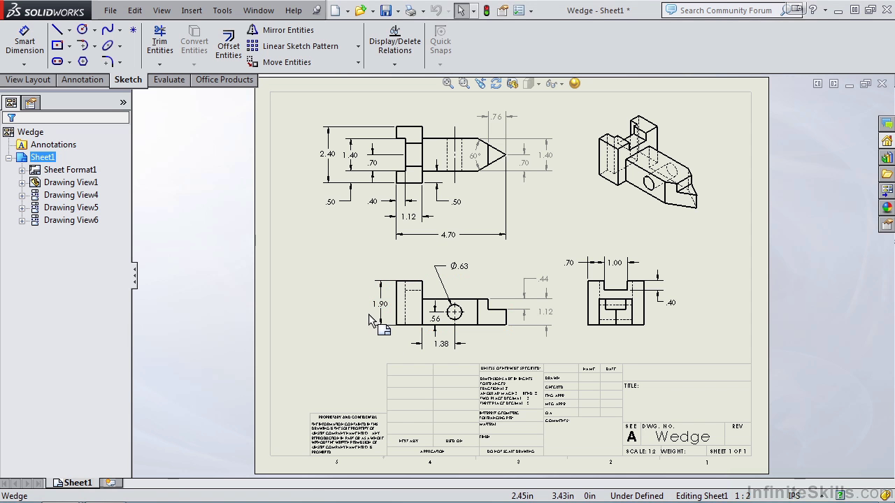
- Give the front view's overall height dimension a Bilateral tolerance with an upper value of .005 in
scroll(373, 313, "up", 3)
scroll(487, 297, "up", 3)
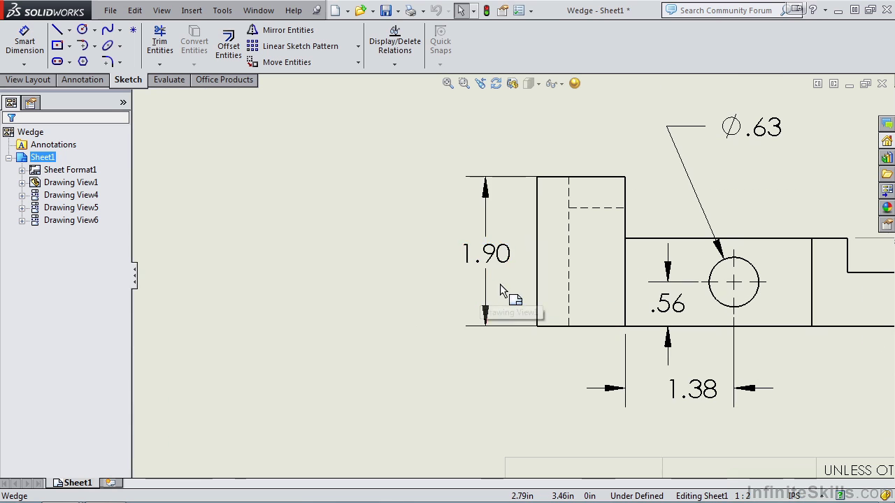
left_click(493, 259)
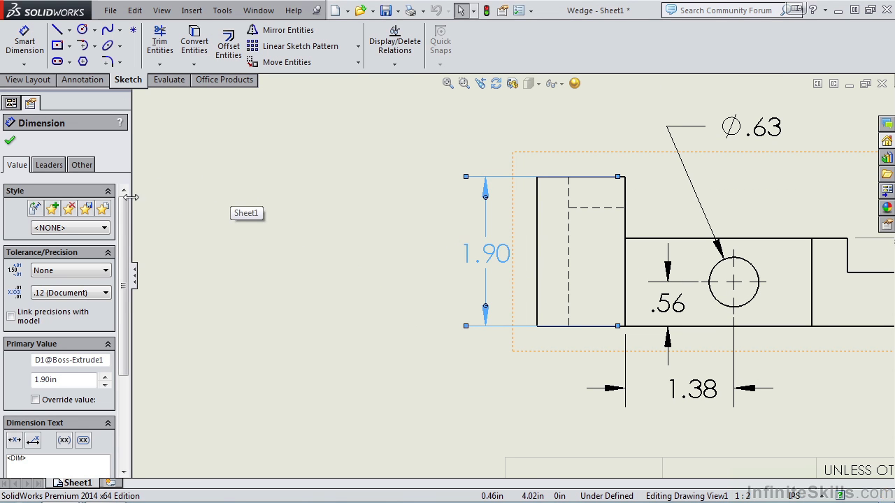
left_click_drag(125, 214, 125, 234)
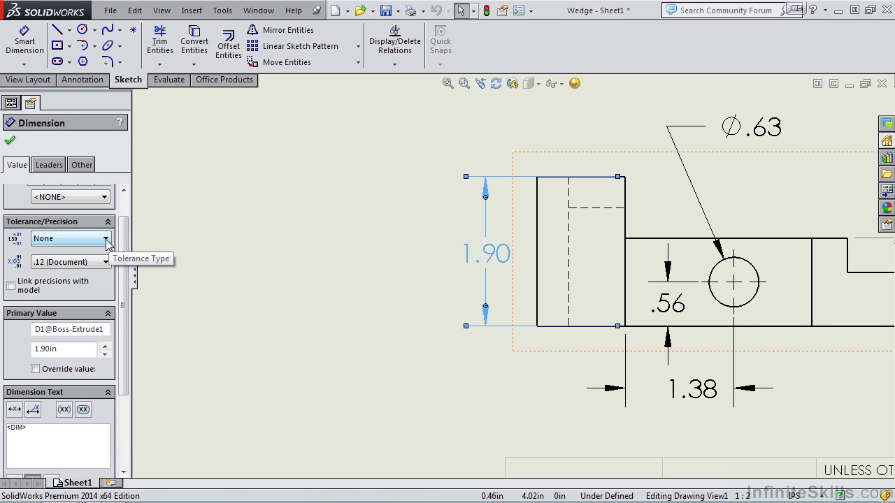
left_click(106, 241)
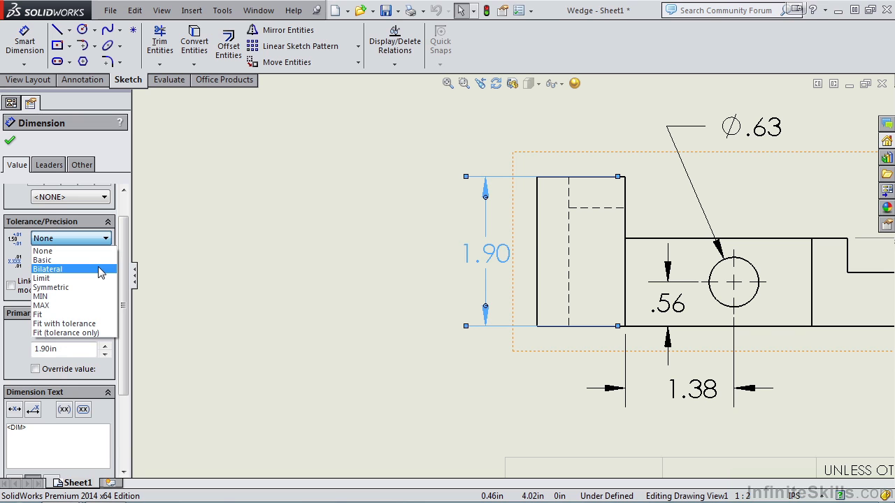
left_click(100, 272)
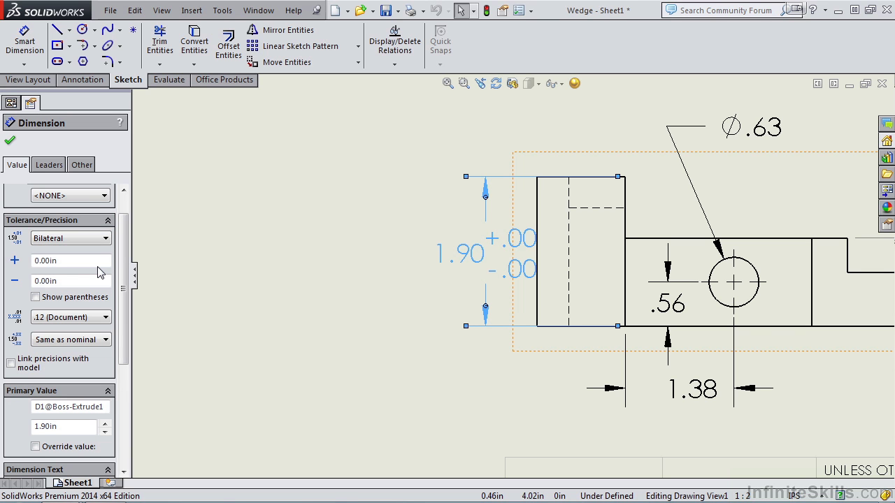
double_click(74, 262)
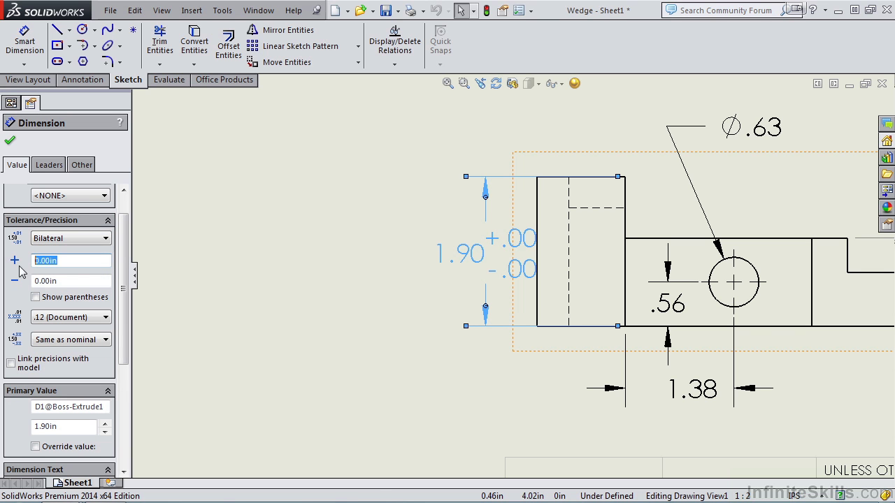
type(".005")
- Set the height dimension's precision to three decimals (.123) and move the dimension farther away from the part outline
left_click(107, 318)
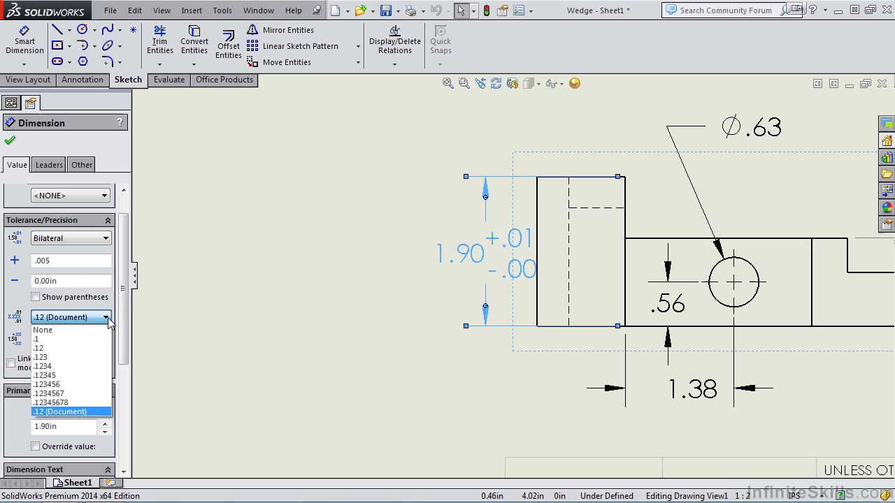
left_click(98, 358)
scroll(117, 355, "down", 1)
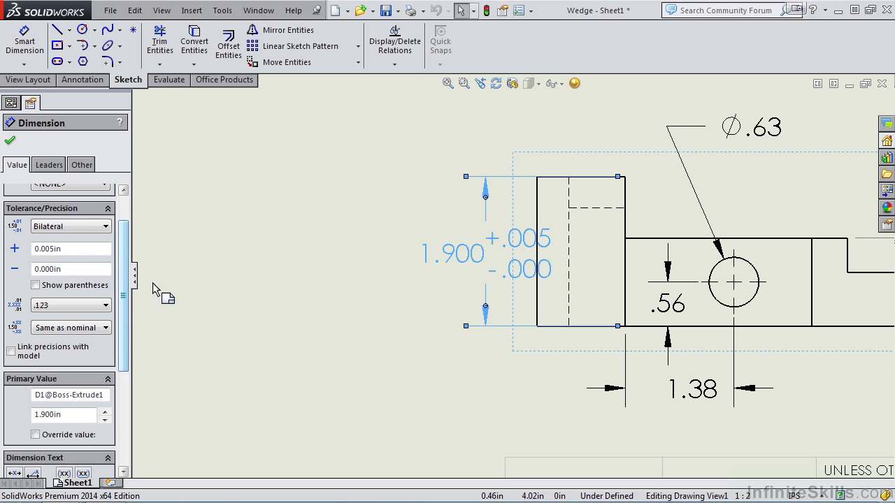
left_click(10, 141)
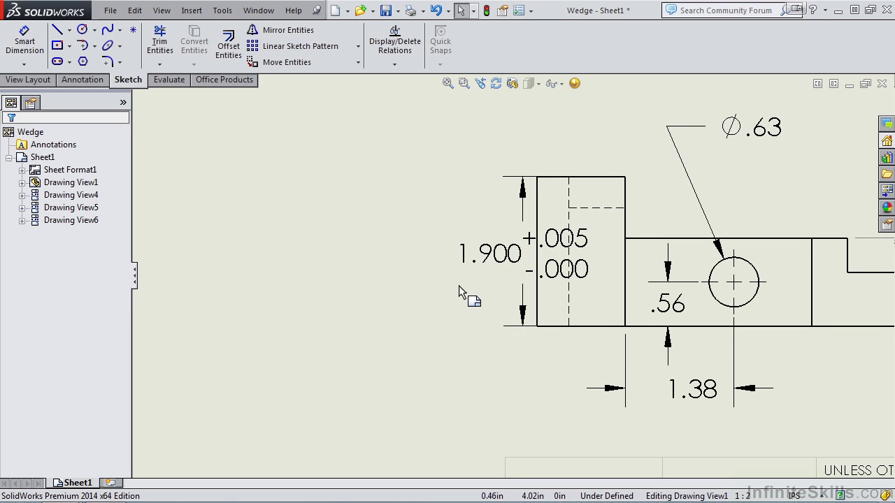
left_click_drag(505, 259, 421, 261)
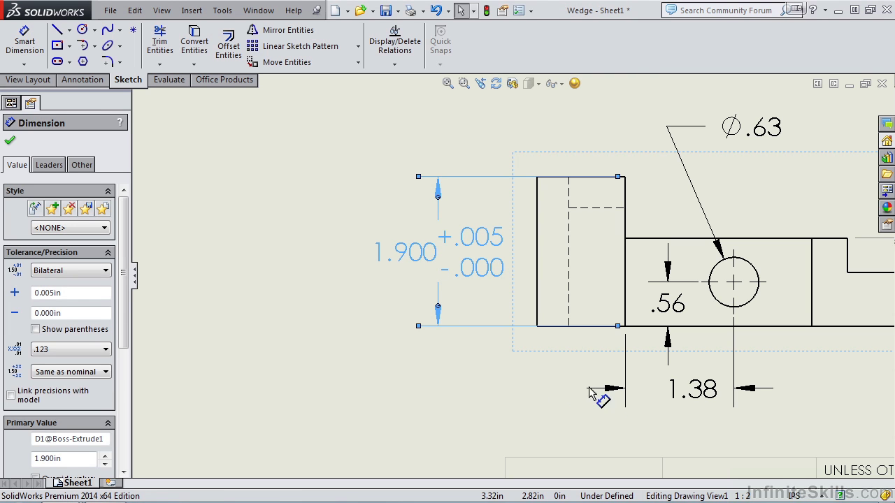
- Append the diameter, degree, plus/minus and centerline symbols to the text of the front view's 1.12 dimension
scroll(616, 342, "up", 2)
scroll(692, 329, "up", 2)
scroll(629, 320, "down", 1)
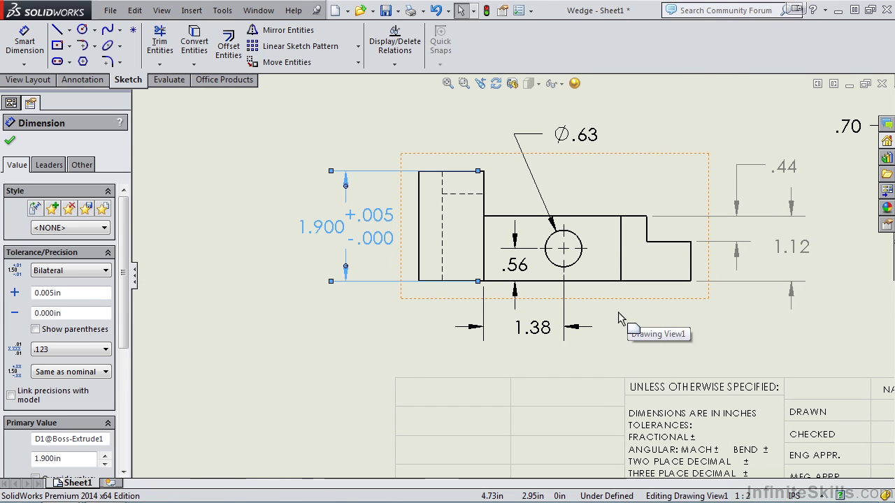
left_click(782, 249)
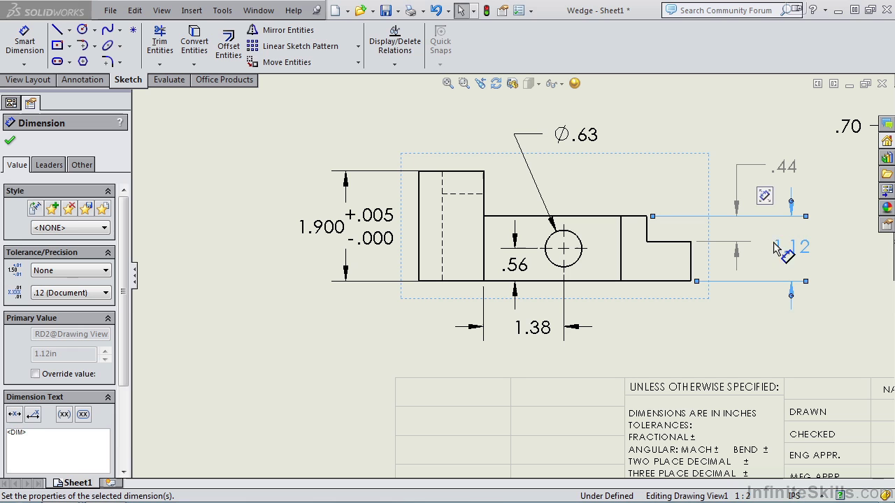
left_click_drag(124, 204, 123, 290)
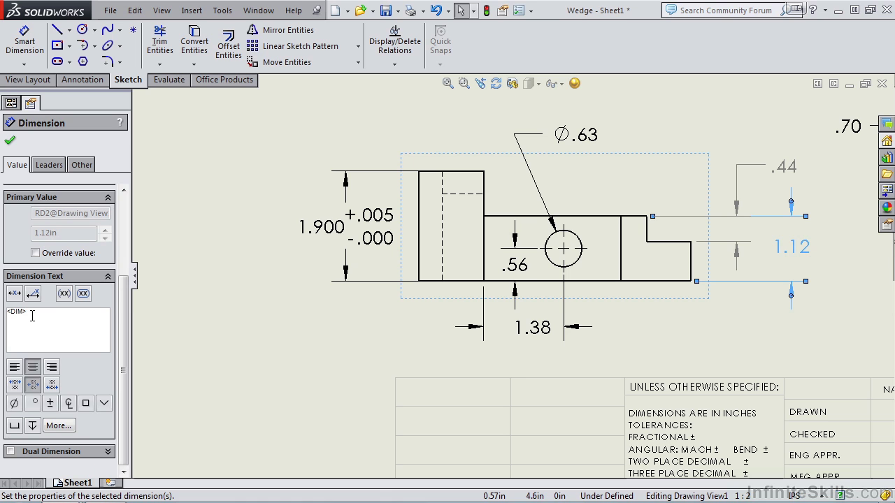
left_click(15, 408)
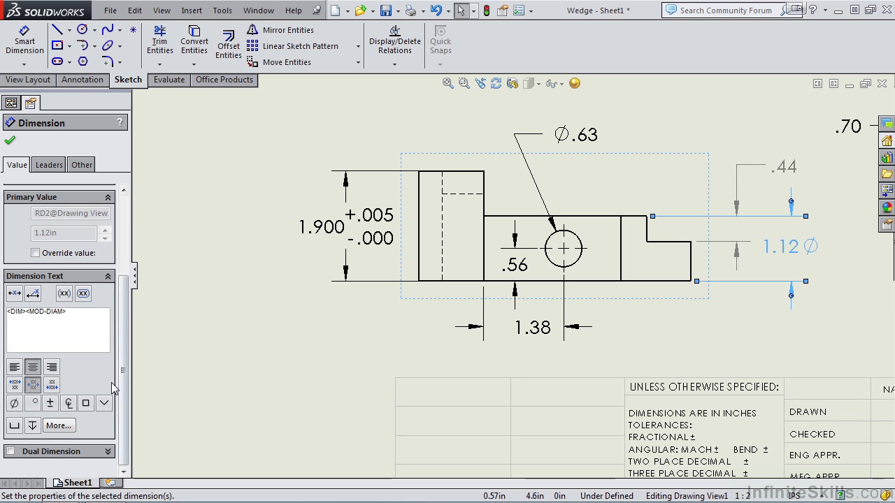
left_click(35, 408)
left_click(50, 406)
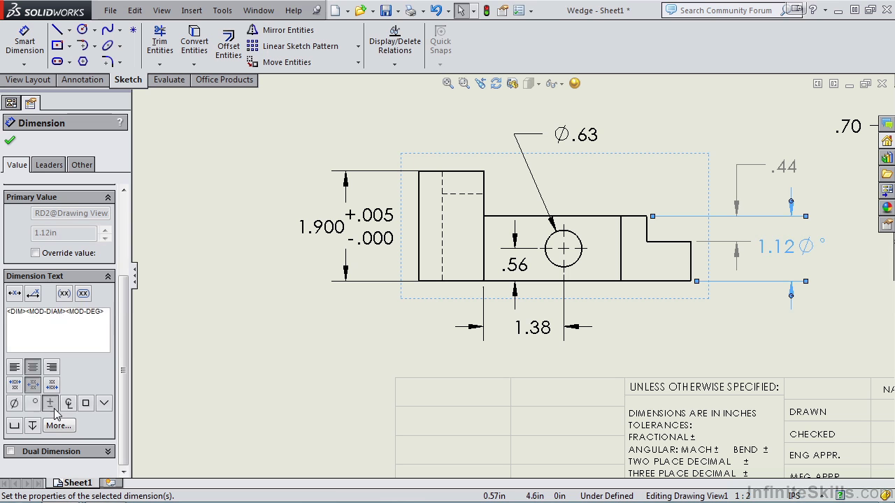
left_click(68, 404)
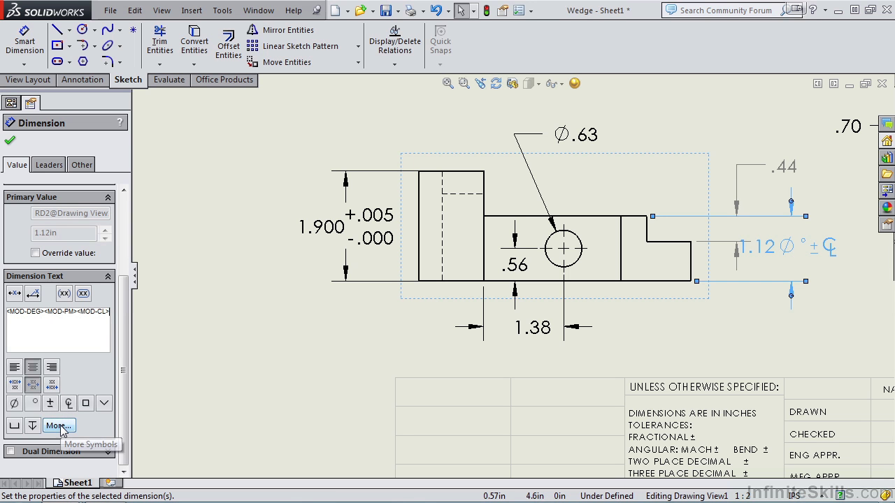
- Examine the symbol library's categories, including weld, flag, geometric tolerancing, hole and modifying symbols, without inserting any symbol
left_click(59, 425)
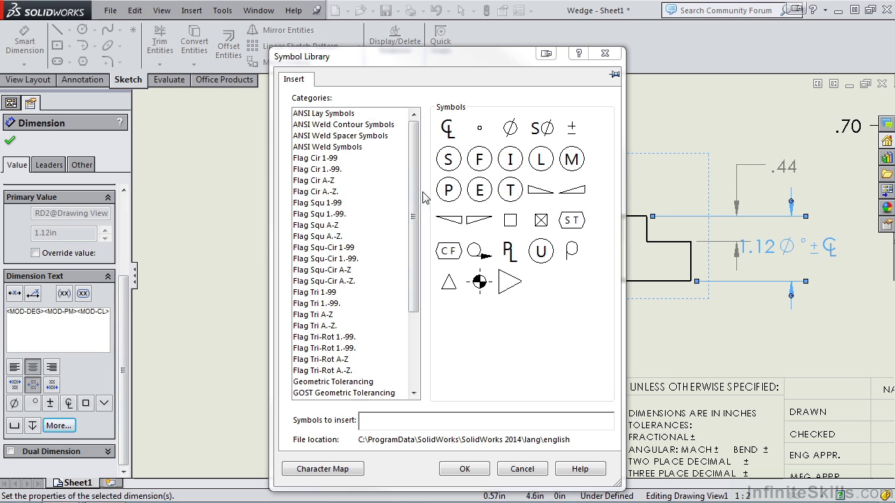
left_click(326, 116)
left_click(331, 126)
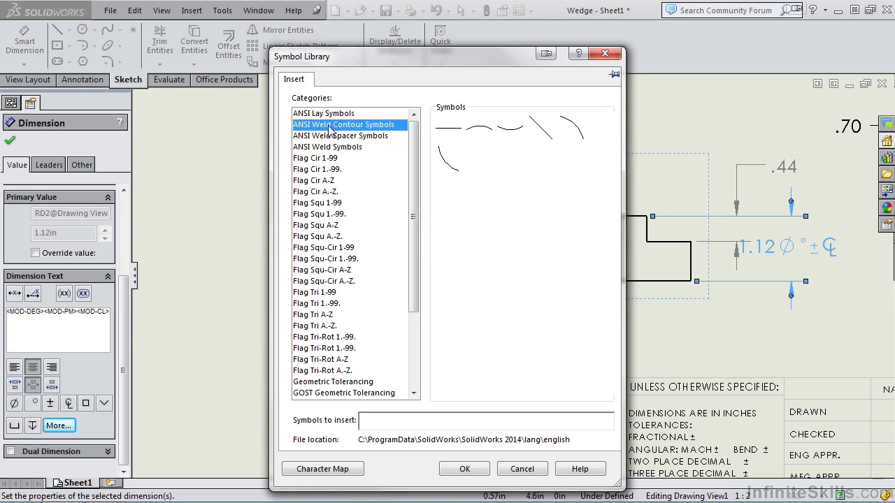
left_click(334, 148)
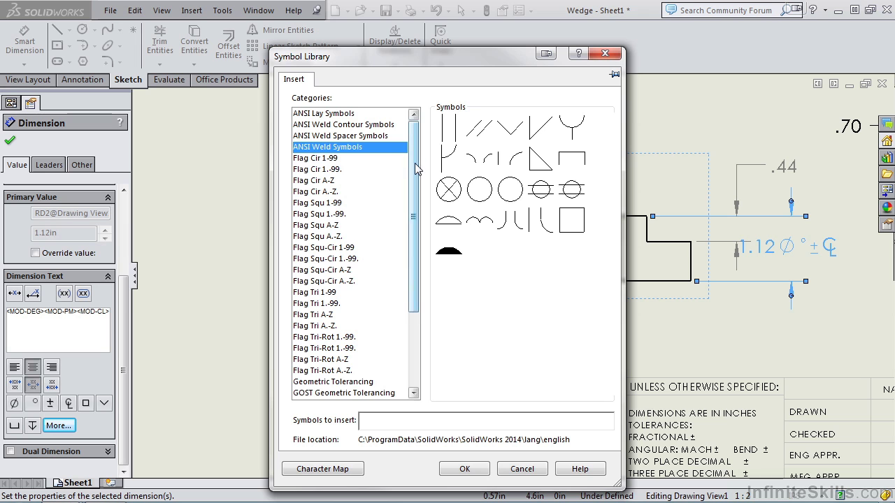
left_click_drag(414, 163, 413, 176)
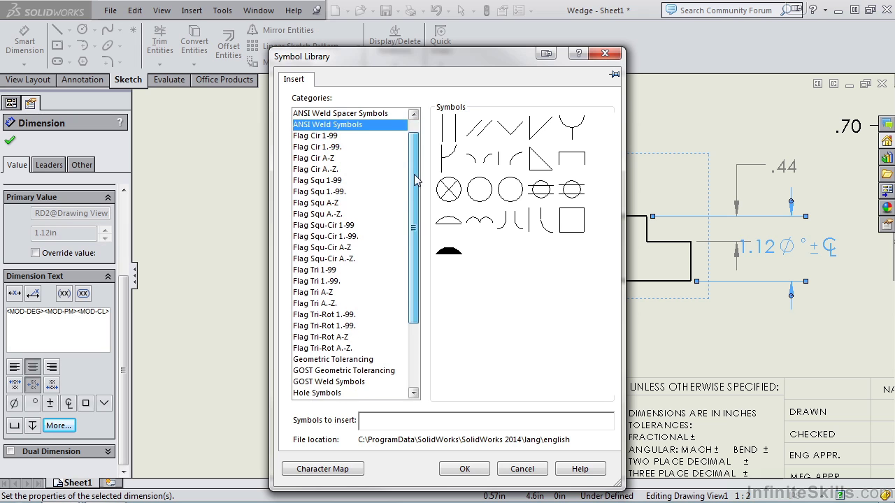
left_click(328, 136)
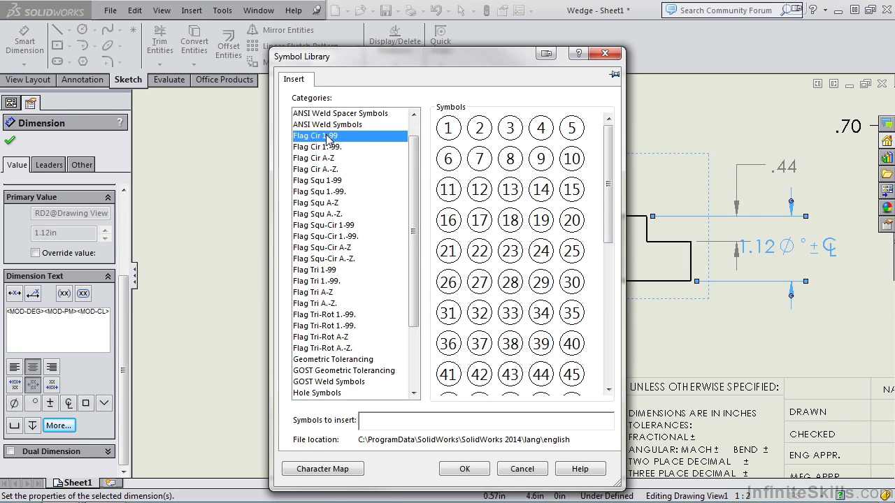
left_click(327, 182)
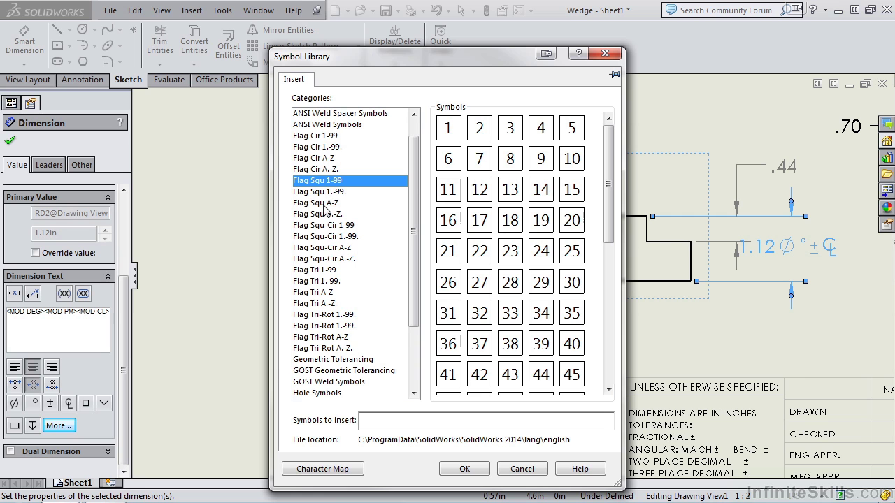
left_click(324, 204)
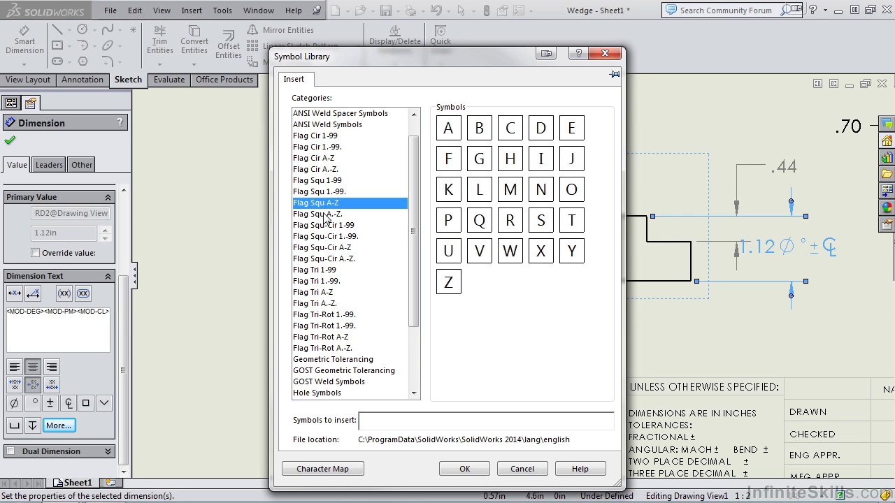
left_click(322, 281)
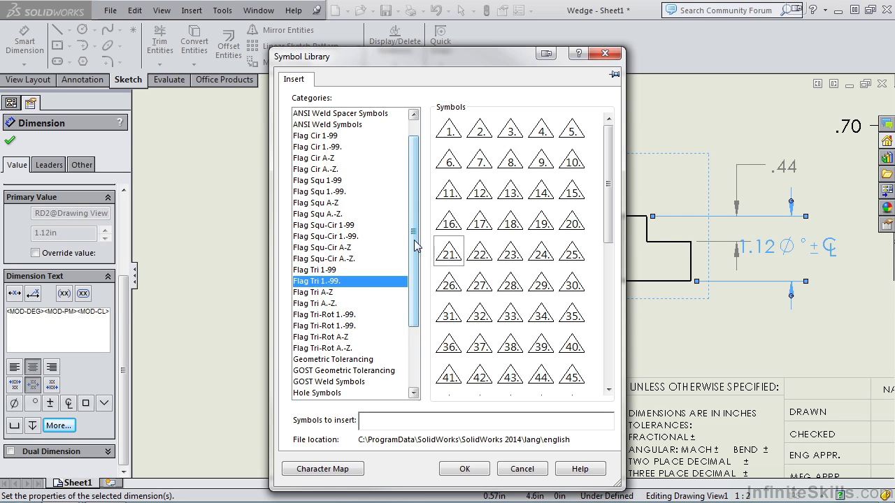
left_click_drag(413, 255, 413, 314)
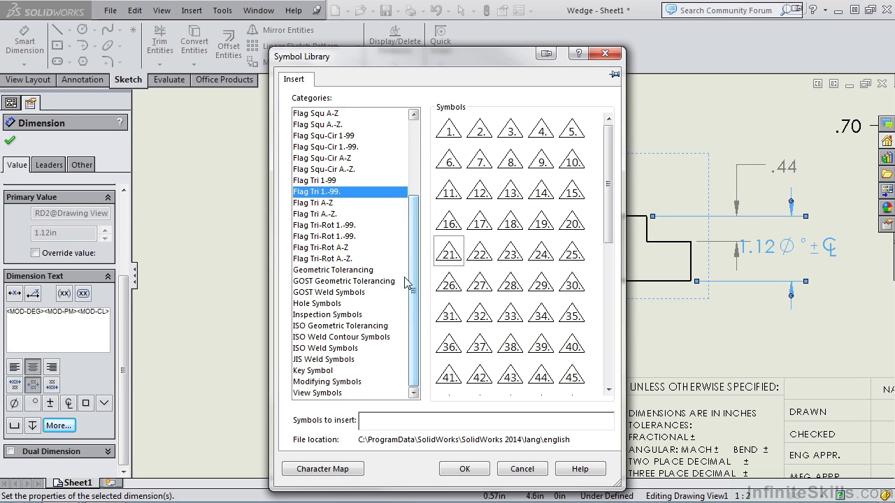
left_click(369, 271)
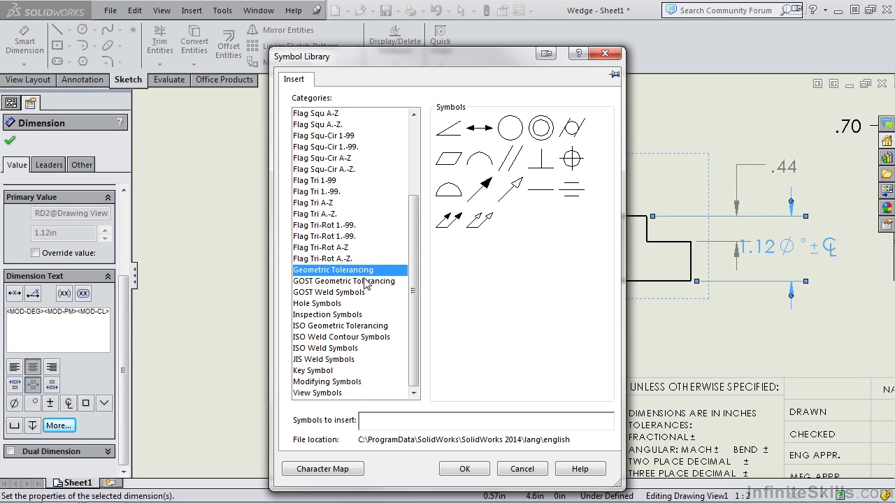
left_click(338, 304)
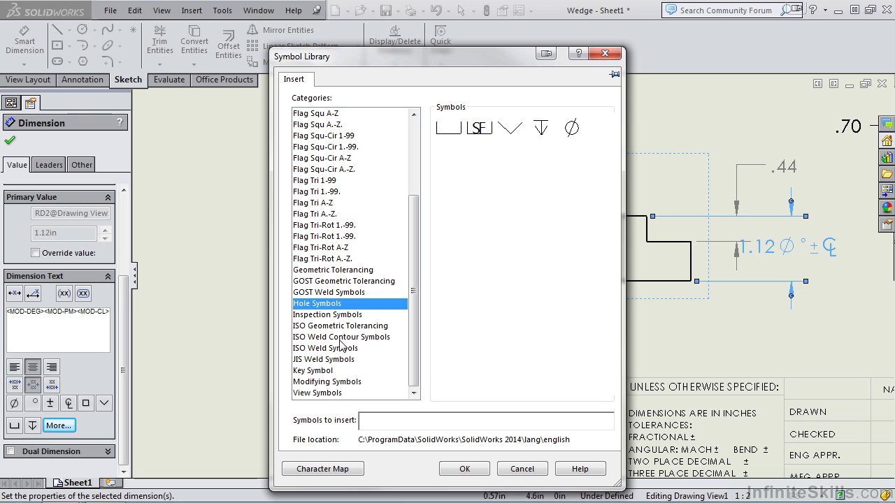
left_click(336, 383)
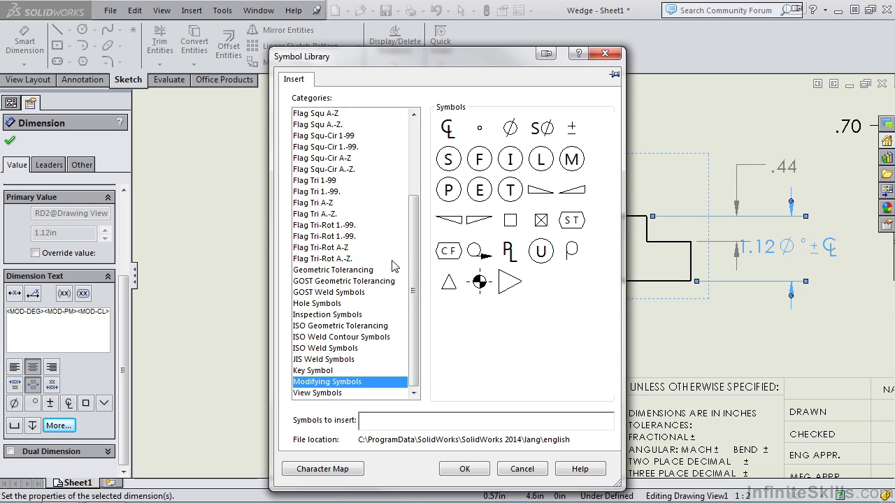
left_click_drag(414, 248, 419, 173)
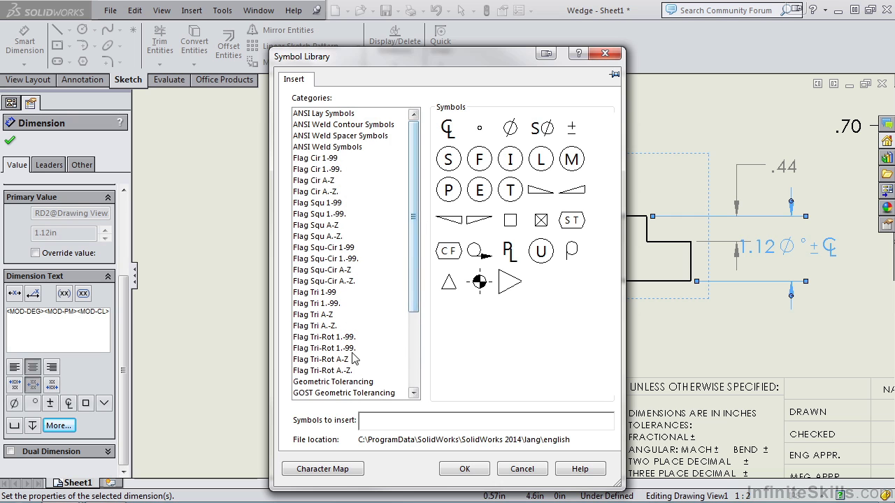
left_click(522, 469)
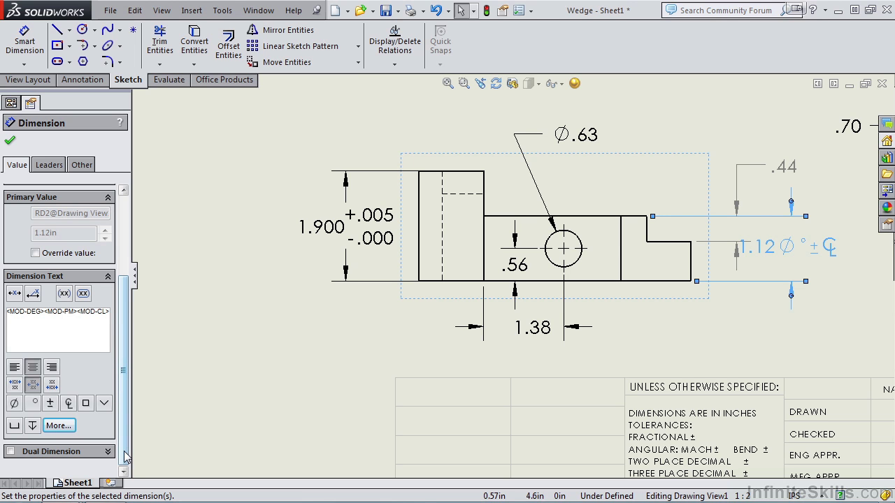
- Delete the added symbols from the 1.12 dimension's text and toggle its dual dimension display on and off
left_click_drag(110, 311, 26, 312)
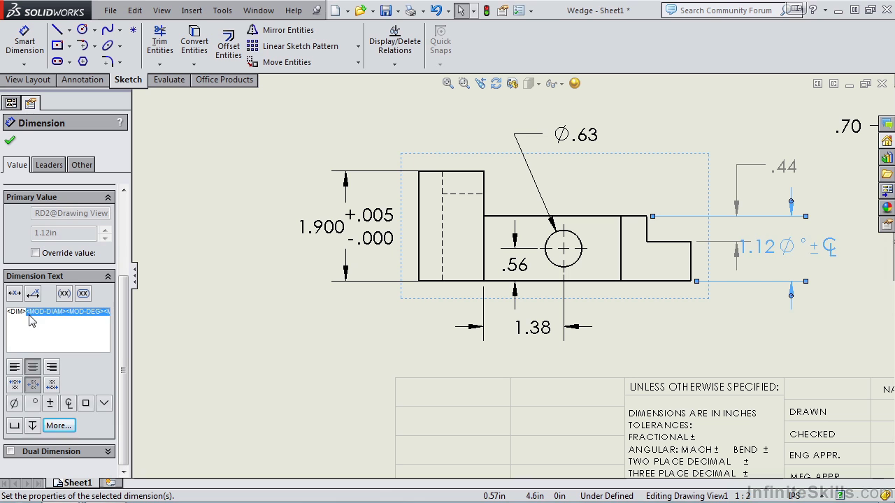
key("Delete")
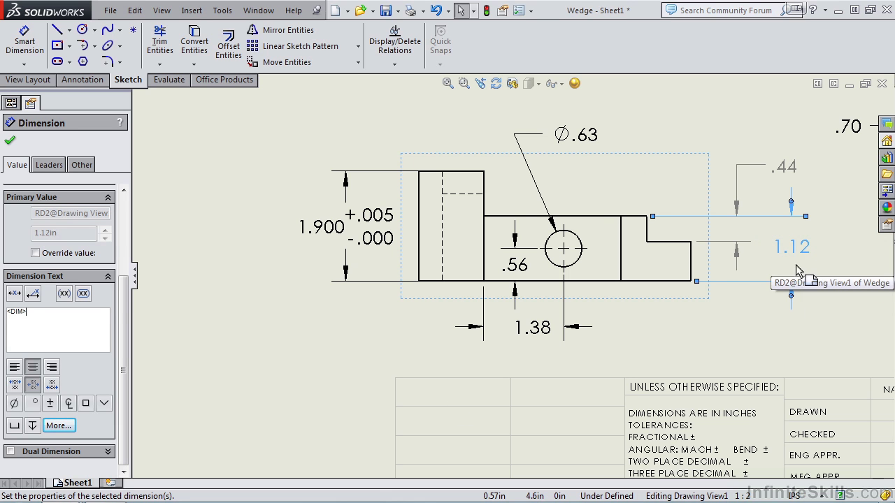
left_click(10, 452)
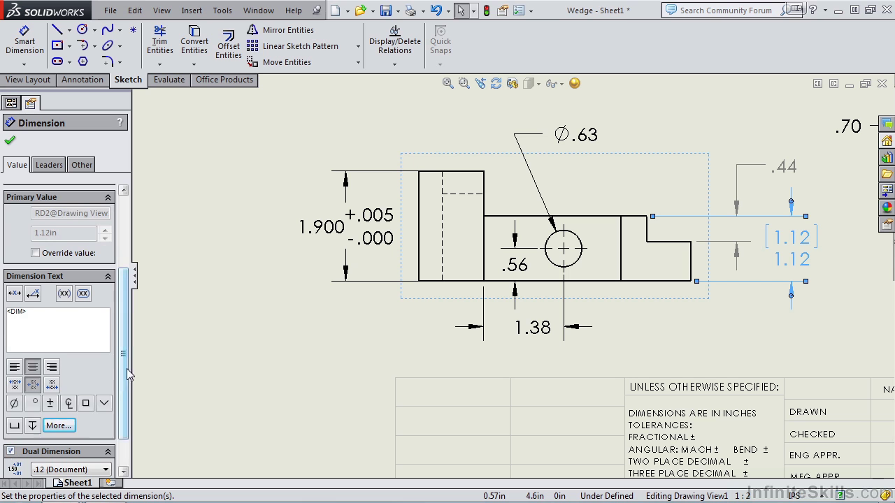
scroll(126, 368, "down", 2)
left_click(10, 408)
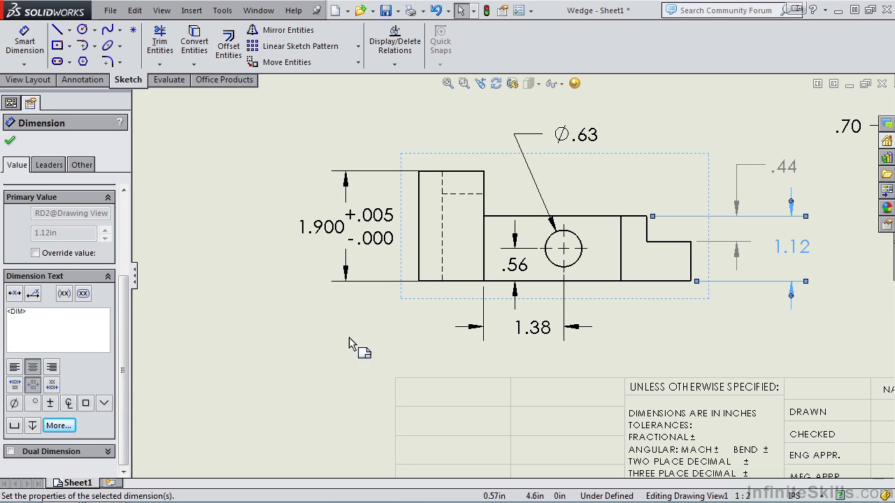
- Examine the tolerance type and precision options in the dimension palette of the front view's 1.38 dimension without changing them
left_click(538, 334)
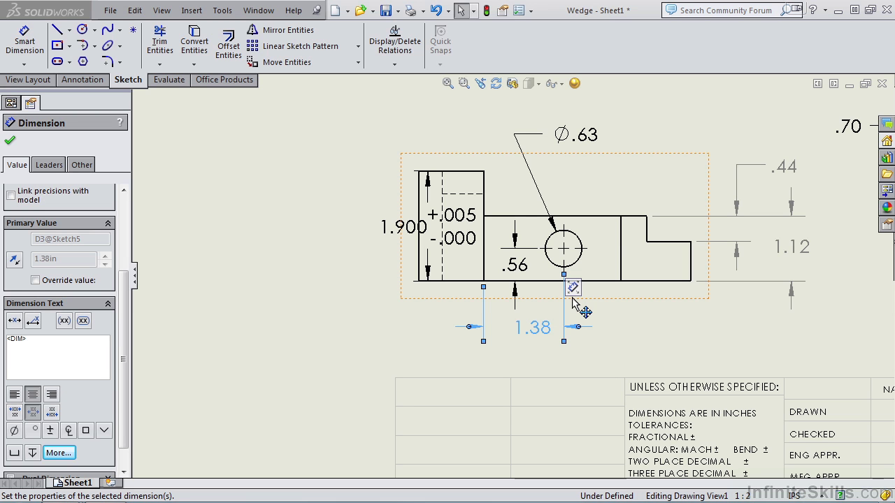
mouse_move(573, 286)
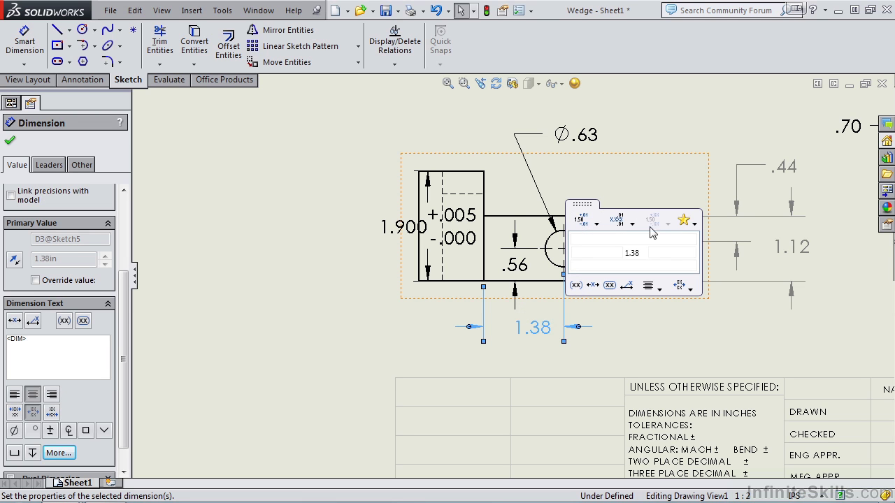
left_click(596, 224)
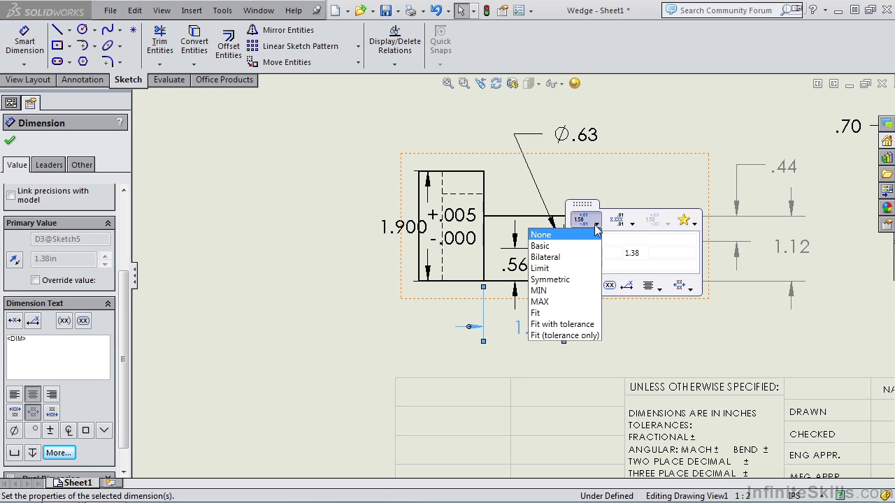
left_click(632, 224)
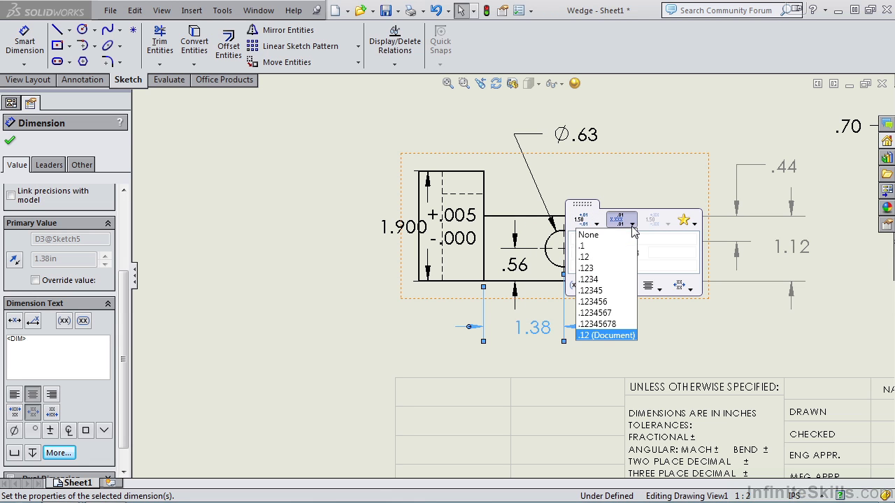
left_click(632, 226)
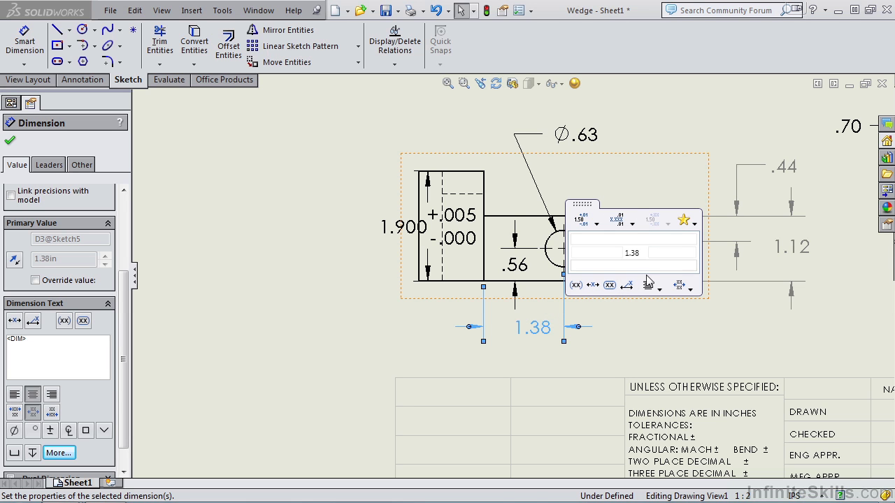
left_click(613, 323)
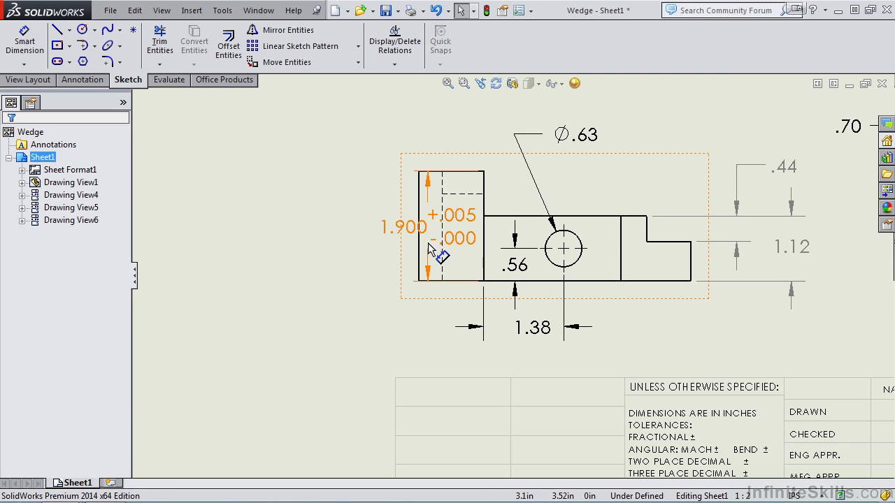
- Move the toleranced height dimension in the front view off the part, clear to the left of its outline
left_click_drag(416, 230, 334, 232)
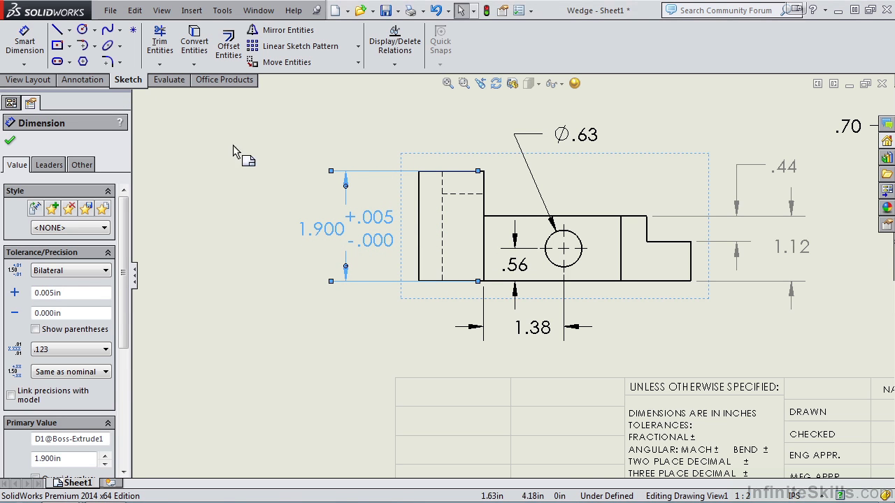
left_click(10, 140)
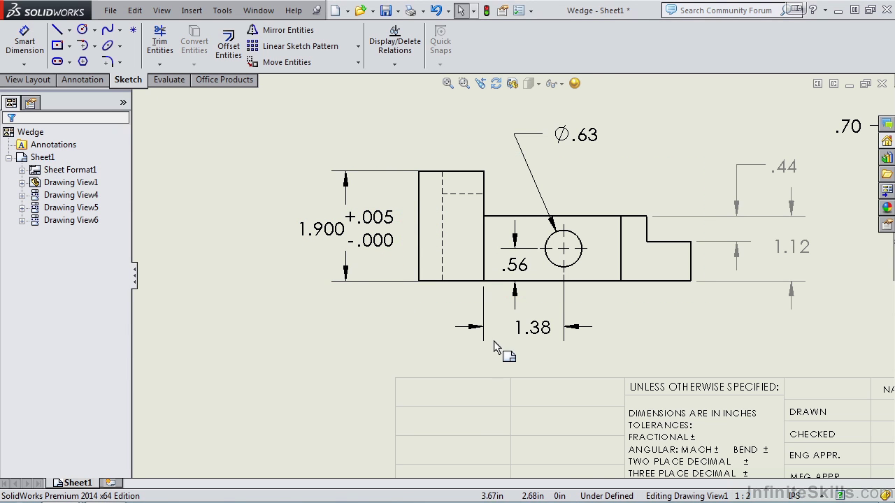
key("f")
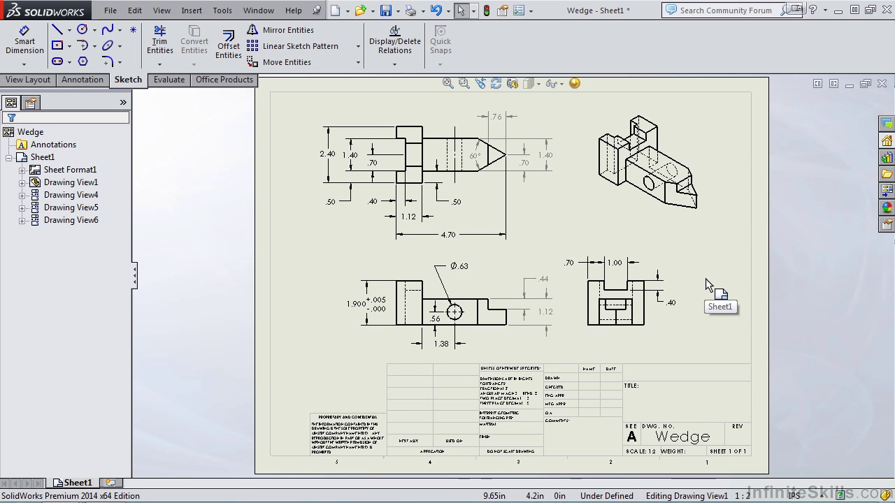